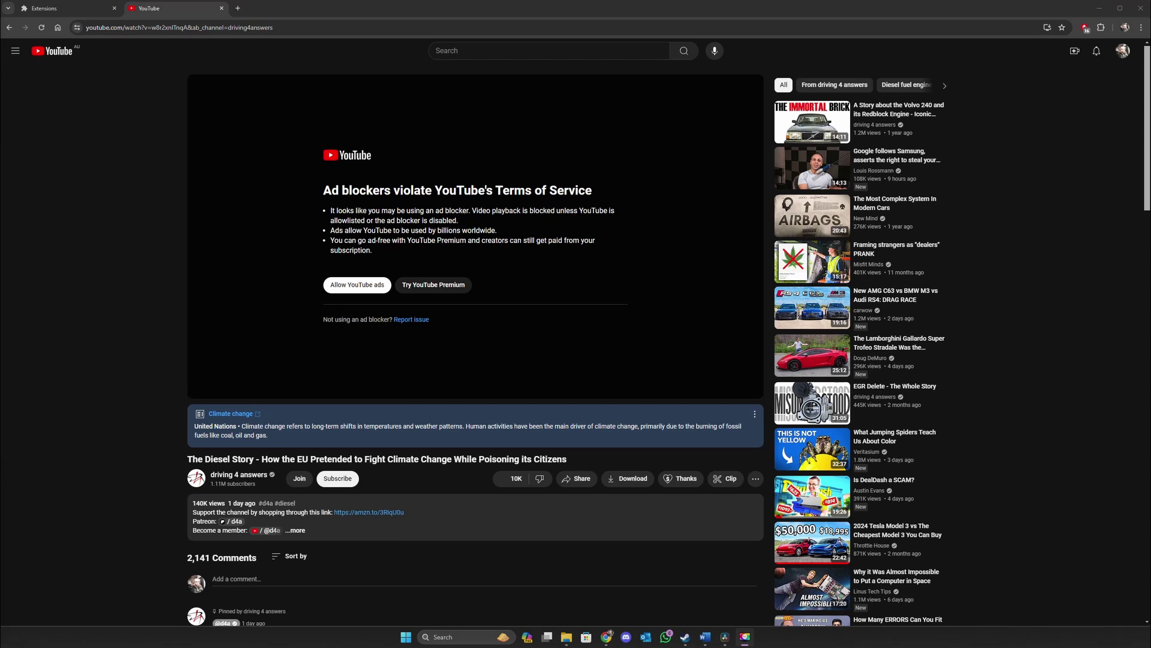
After YouTube's ad-blocker warning blocks the video, switch to the Extensions tab listing AdBlock 6.2.0.
click(1092, 346)
key(ctrl+shift+Tab)
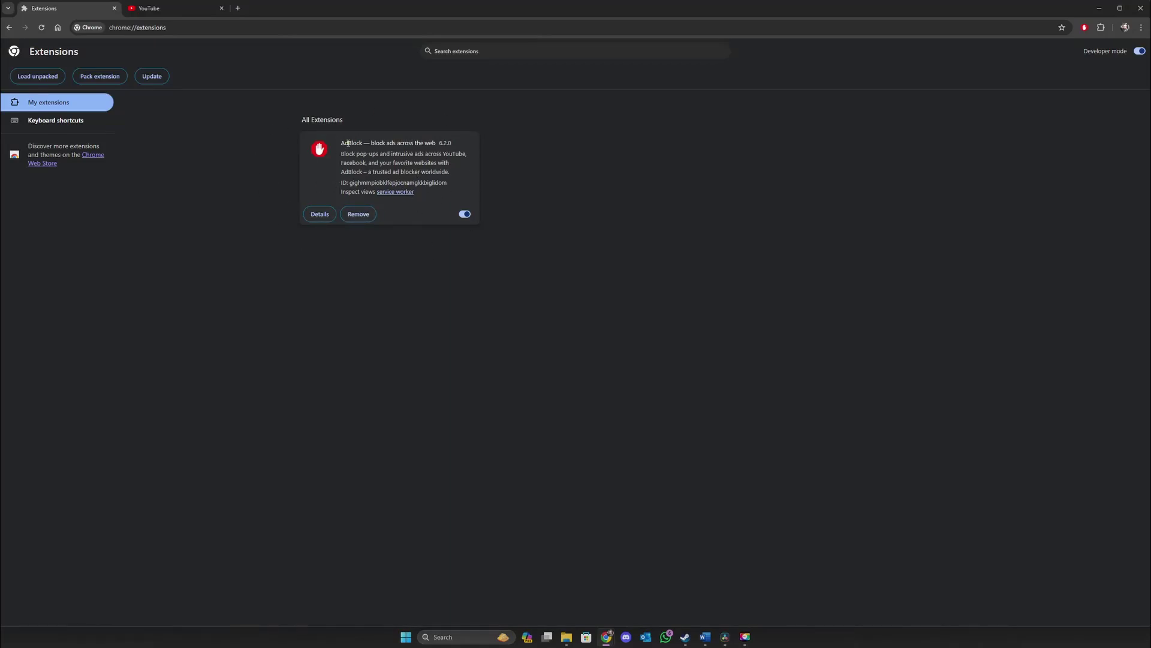
Search 'google chrome web store' from a new browser tab.
click(238, 8)
click(242, 28)
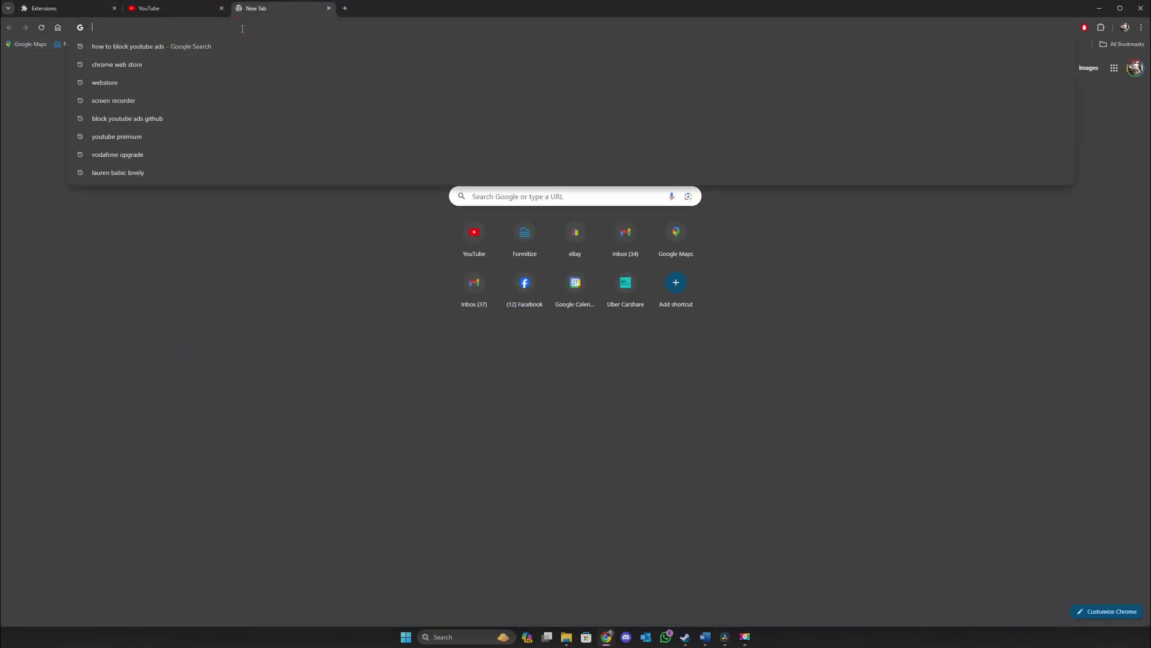
text(google c)
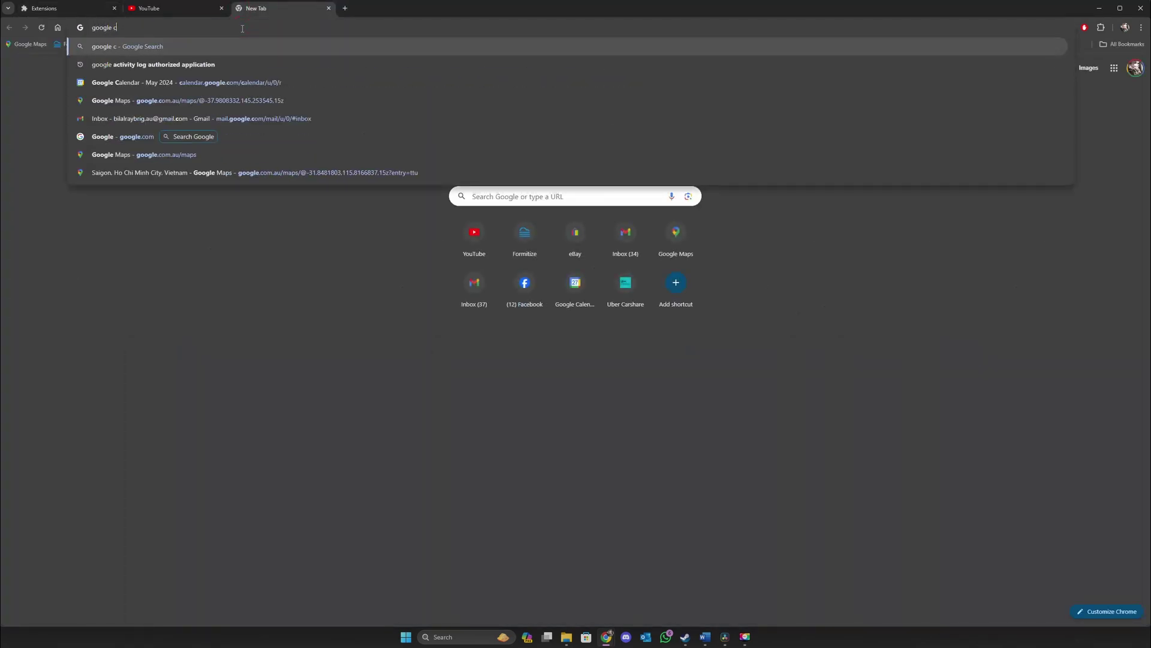
text(hrome web store)
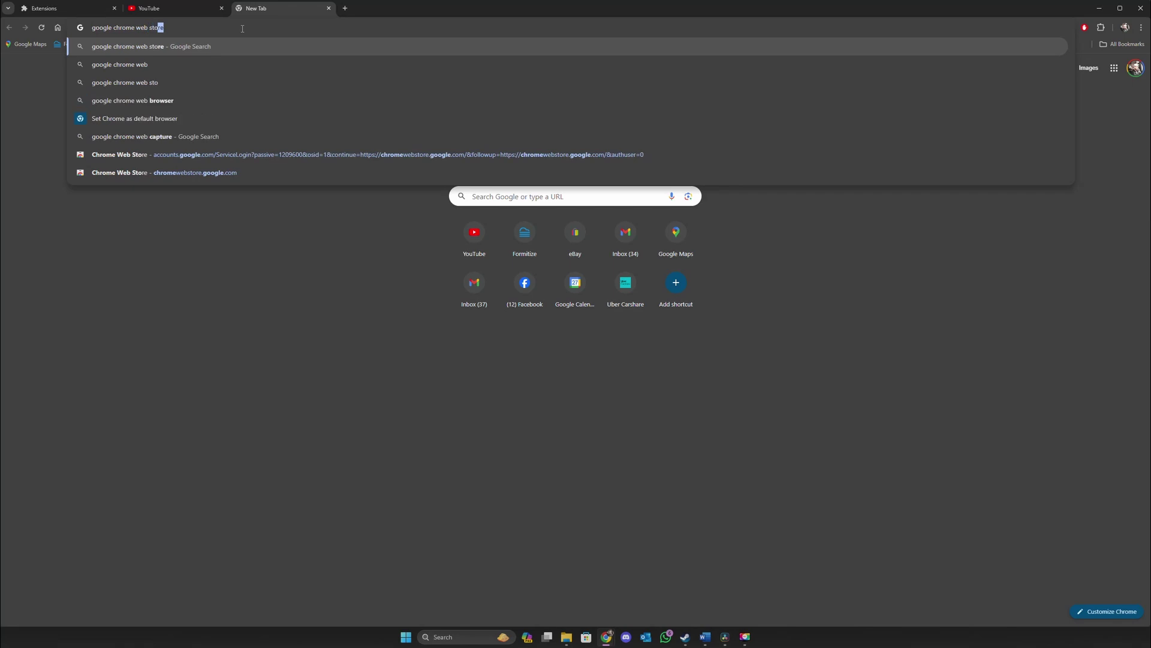
key(Return)
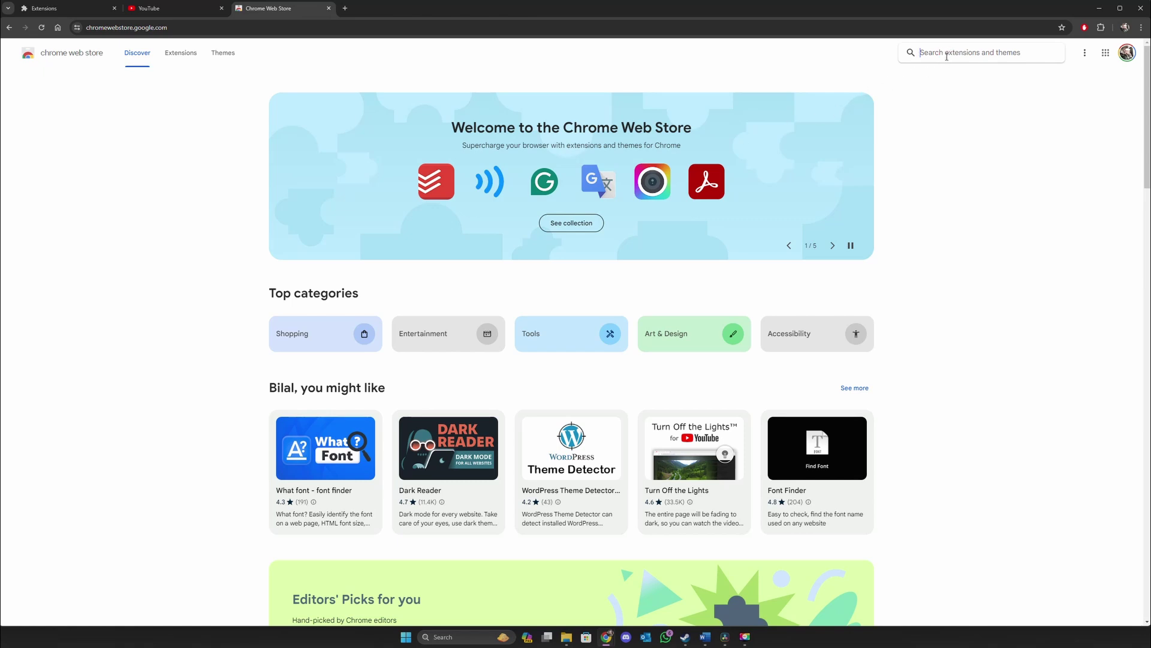
Search the Web Store for 'ublock origin' and add the uBlock Origin extension to Chrome.
text(ublock origin)
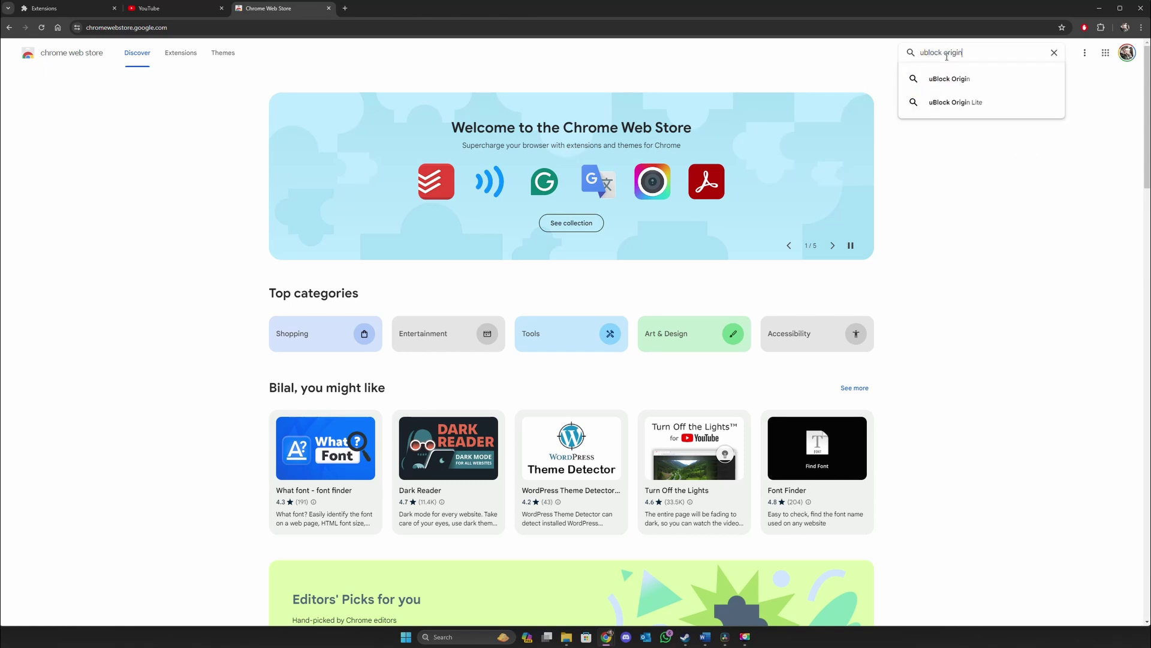
key(Return)
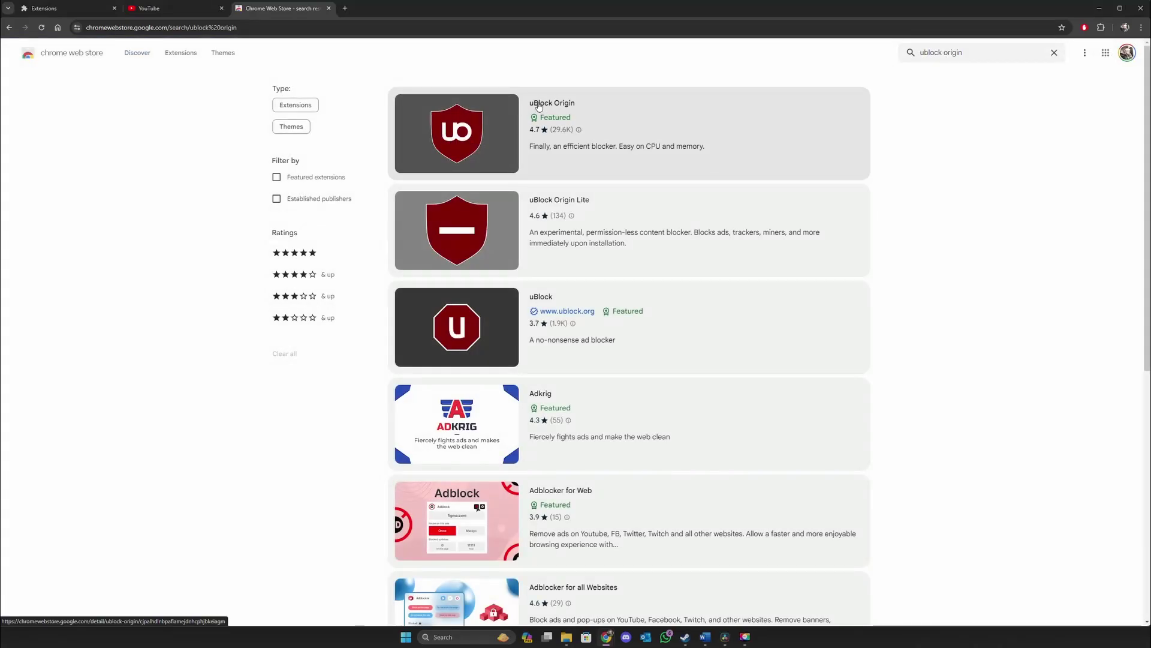
click(475, 131)
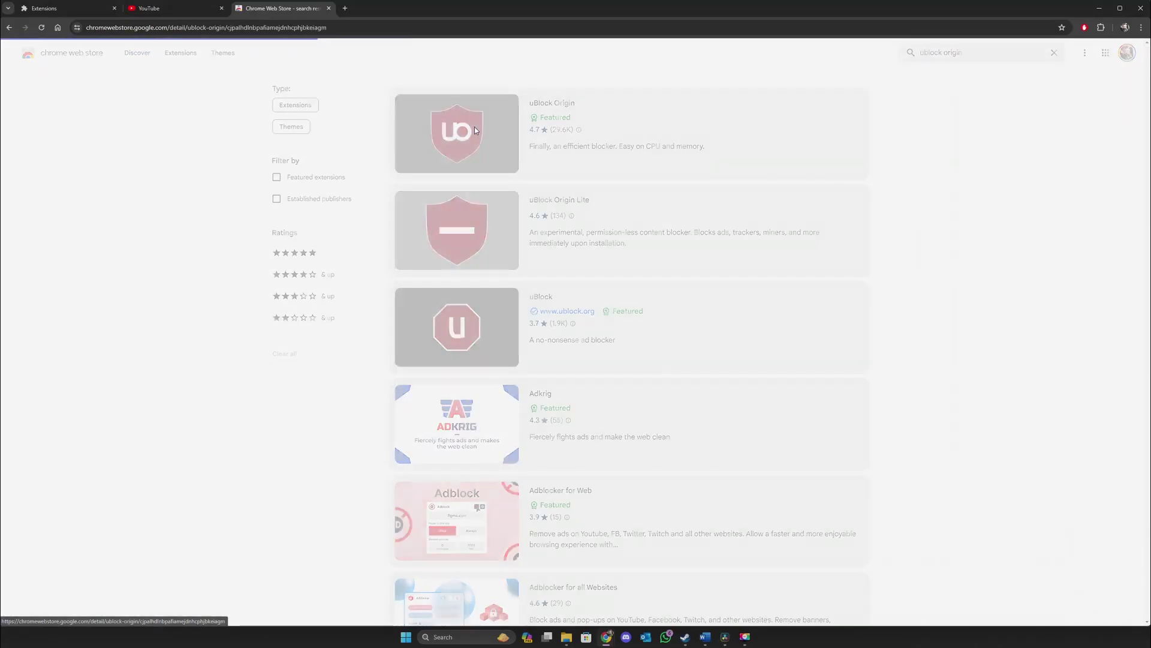
click(779, 91)
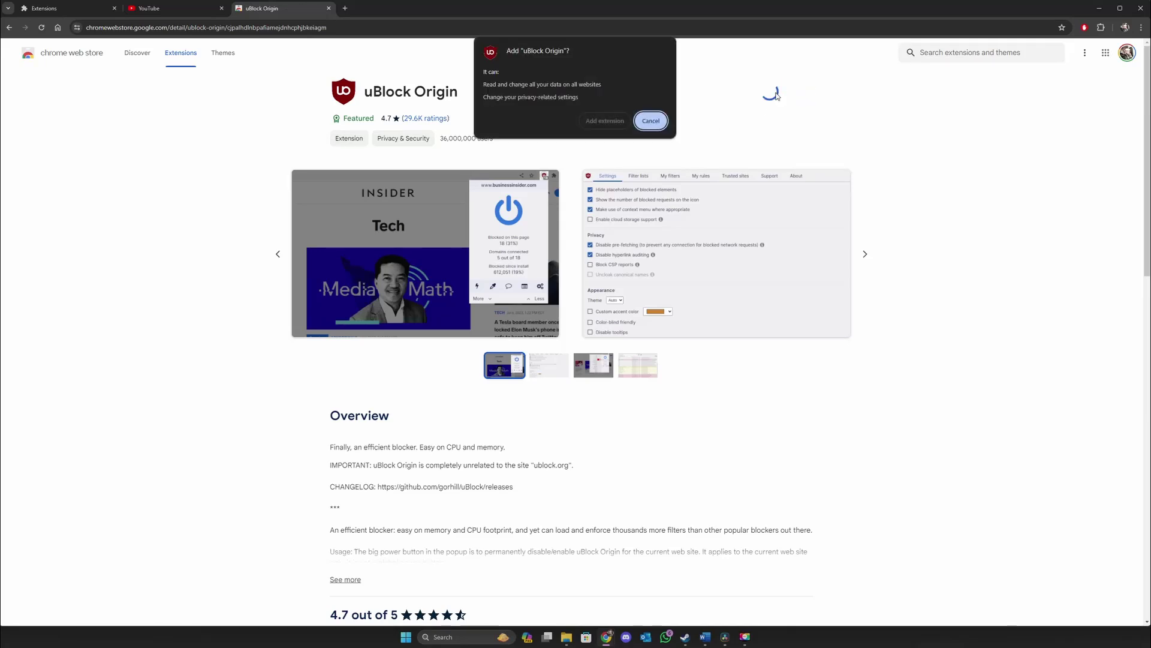
click(593, 121)
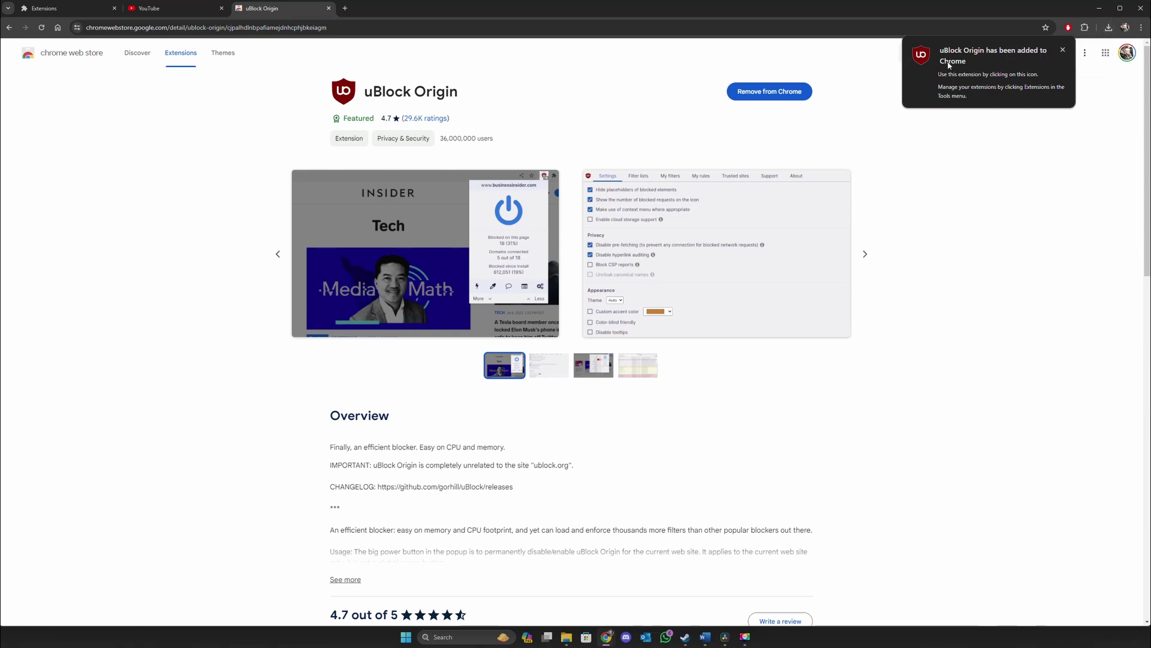
click(1063, 49)
Pin uBlock Origin to the toolbar and open its Options dashboard.
click(1085, 28)
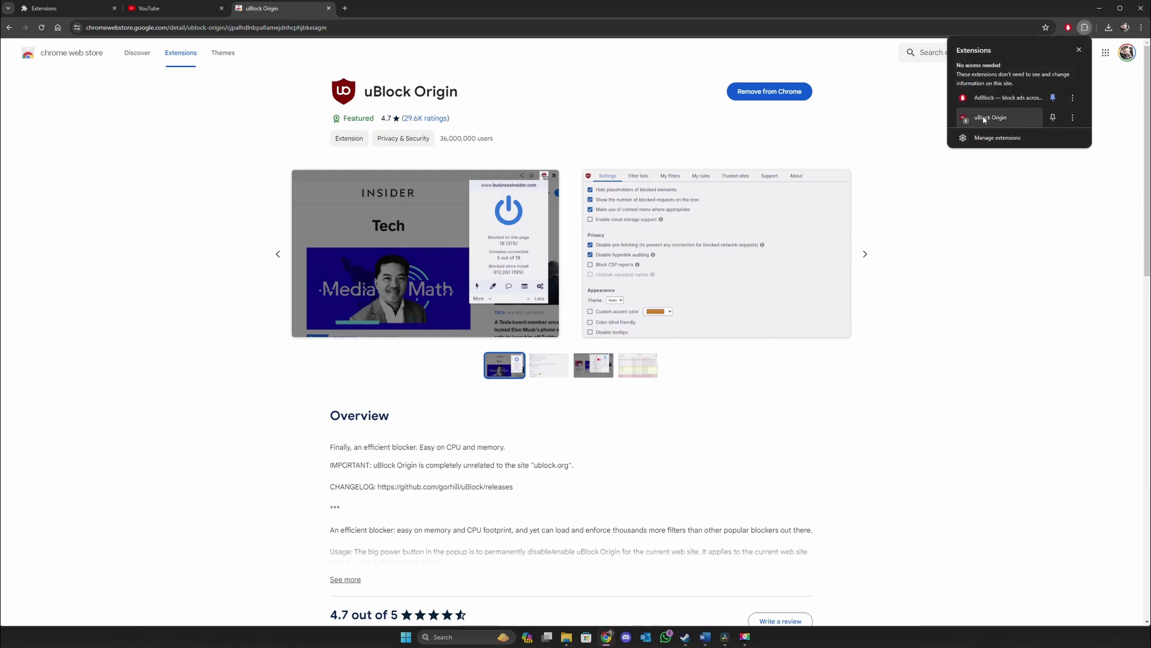
click(1053, 117)
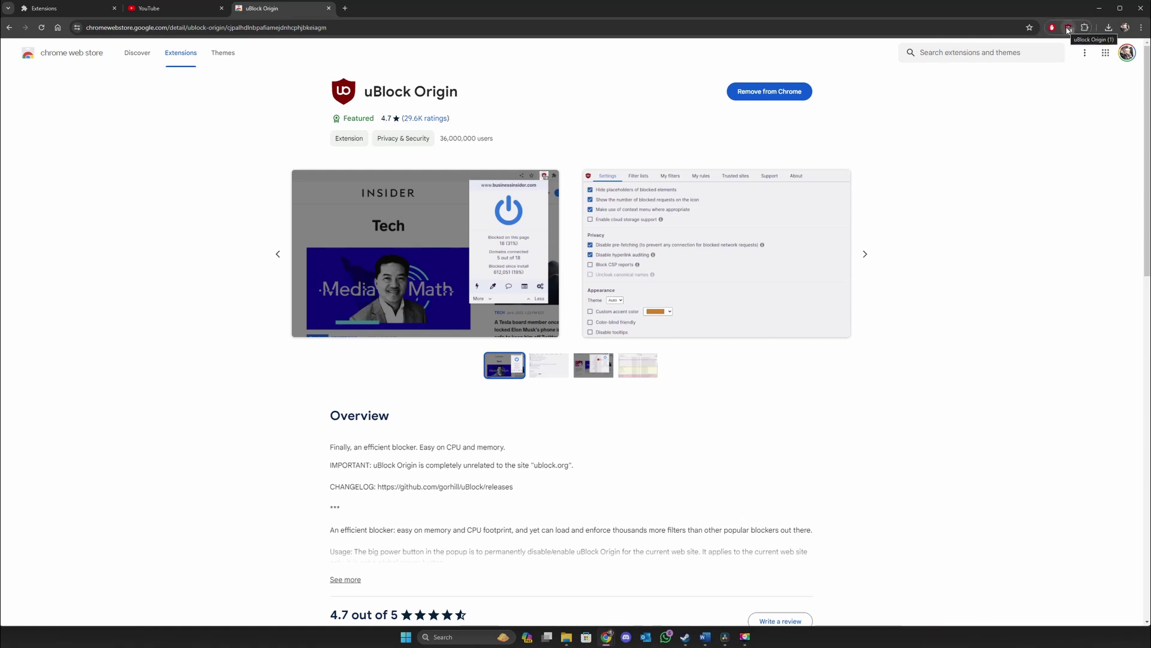
click(1068, 29)
right_click(1068, 28)
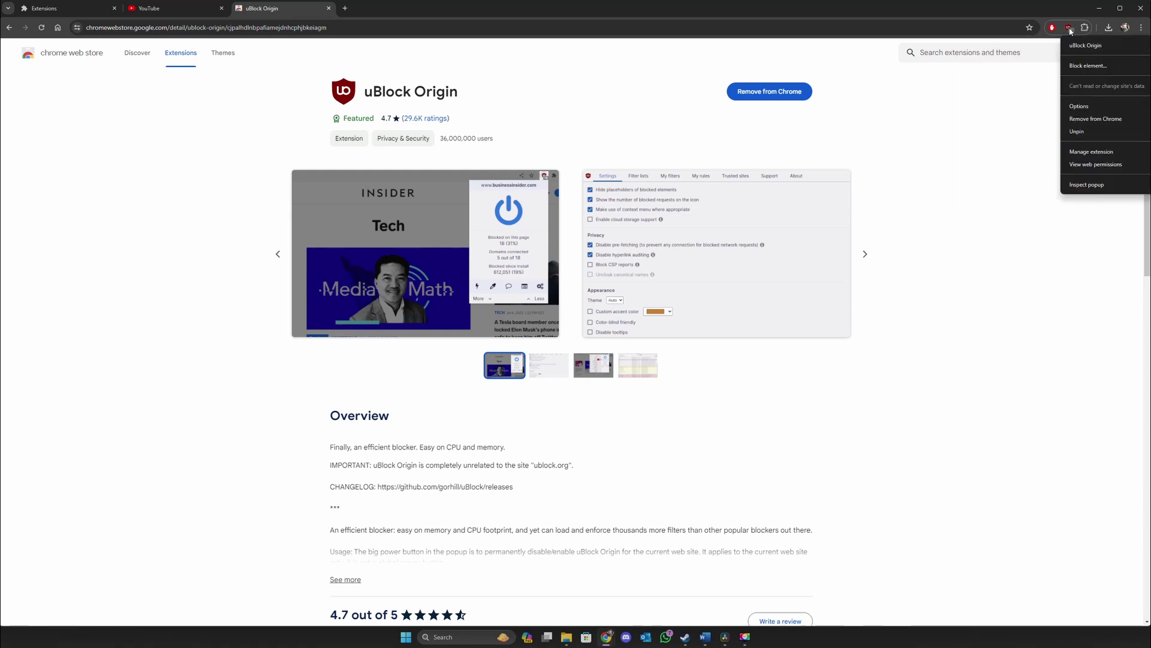
click(1080, 106)
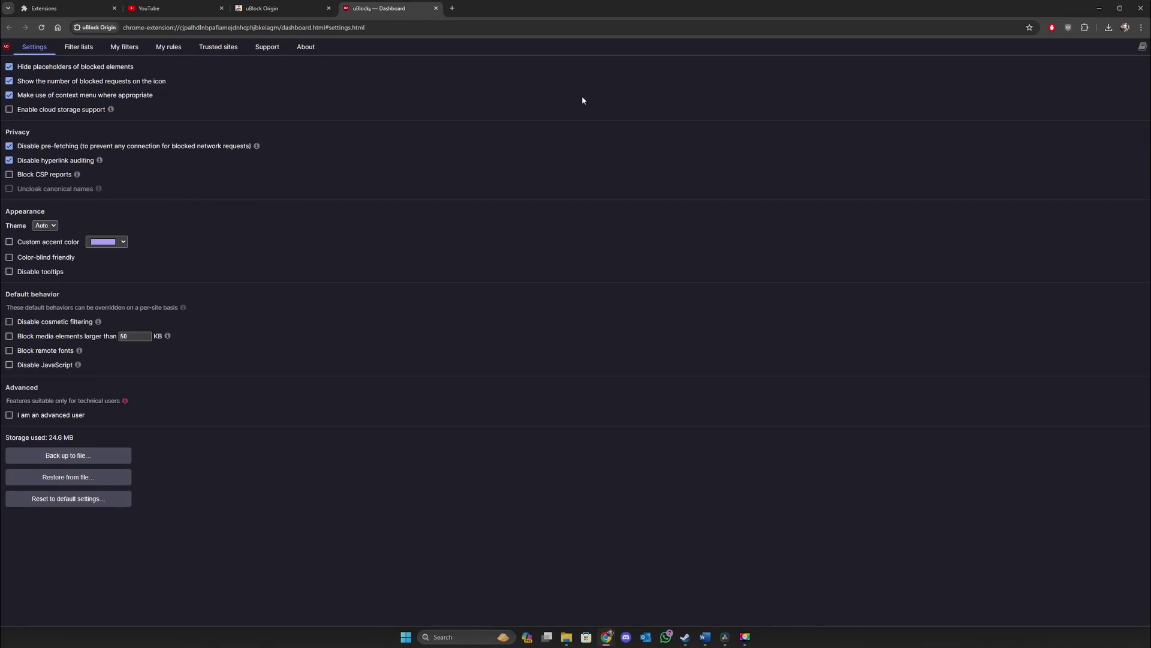
On Filter lists, enable suspending network activity and ignoring generic cosmetic filters, and expand all lists.
click(83, 52)
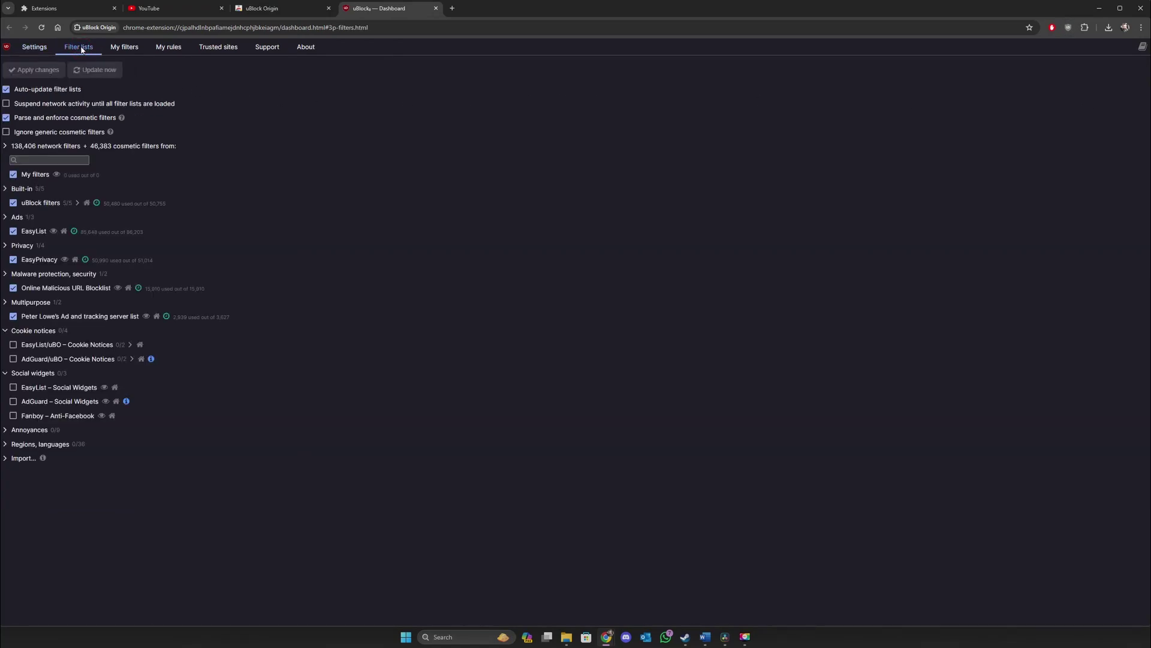
click(6, 103)
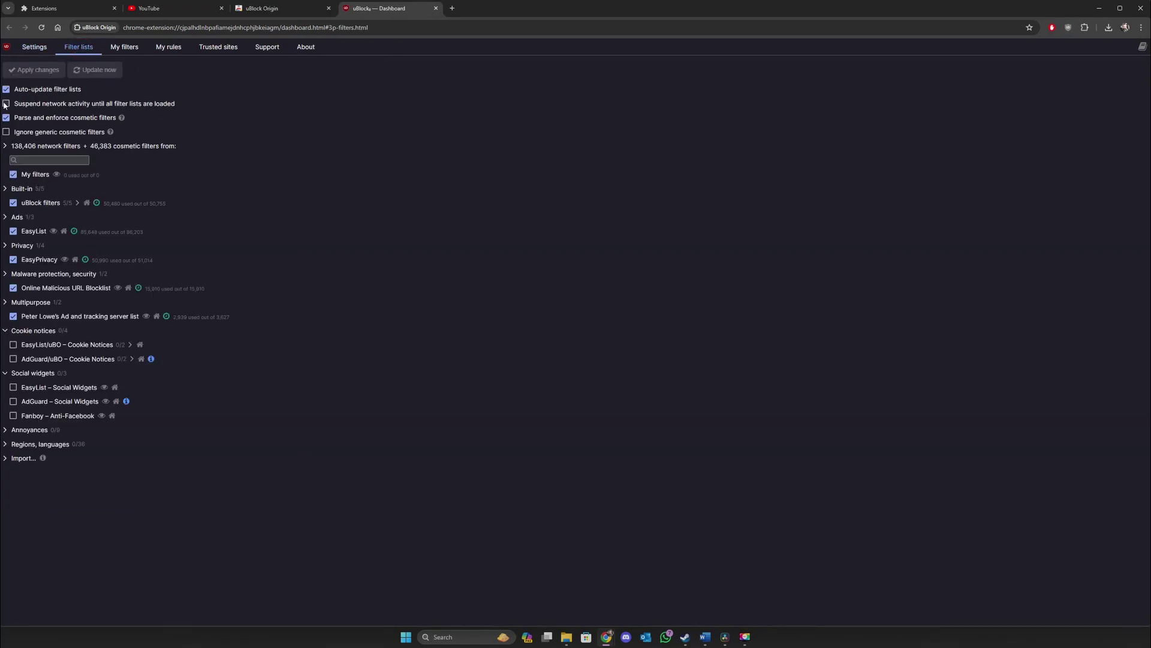
click(6, 132)
click(5, 146)
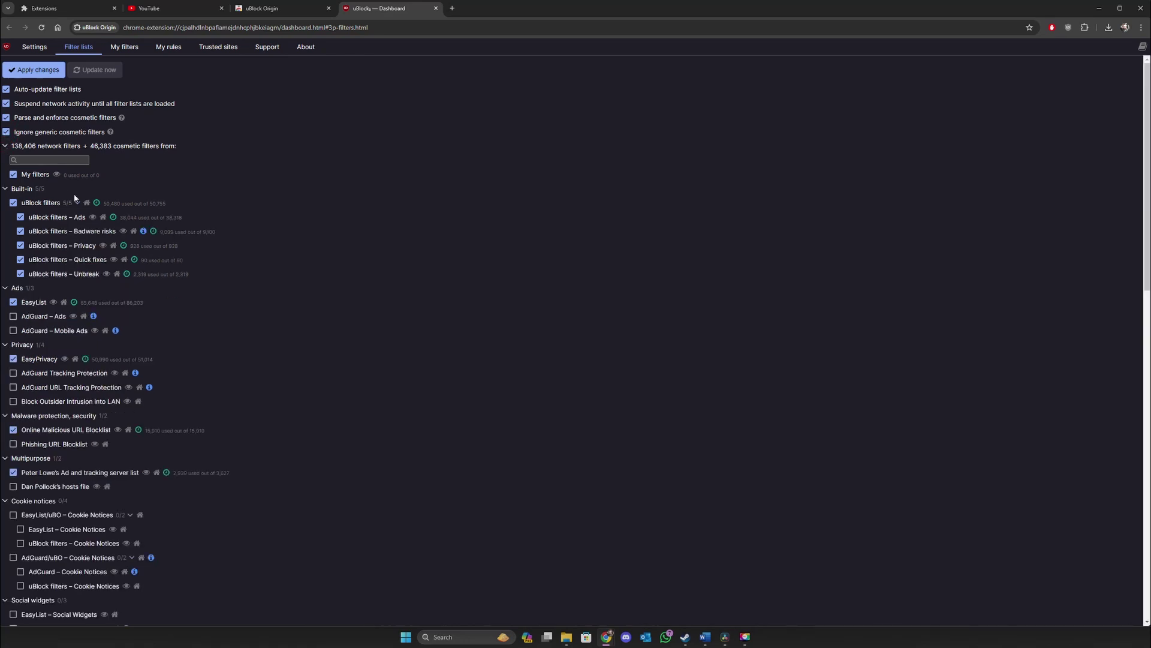
scroll(18, 300, down, 1)
Enable AdGuard Ads, Mobile Ads, Tracking Protection, URL Tracking Protection and Block Outsider Intrusion into LAN, then apply.
click(14, 268)
click(13, 282)
scroll(32, 299, down, 1)
click(13, 284)
click(13, 298)
click(13, 312)
scroll(60, 317, down, 13)
scroll(151, 333, up, 15)
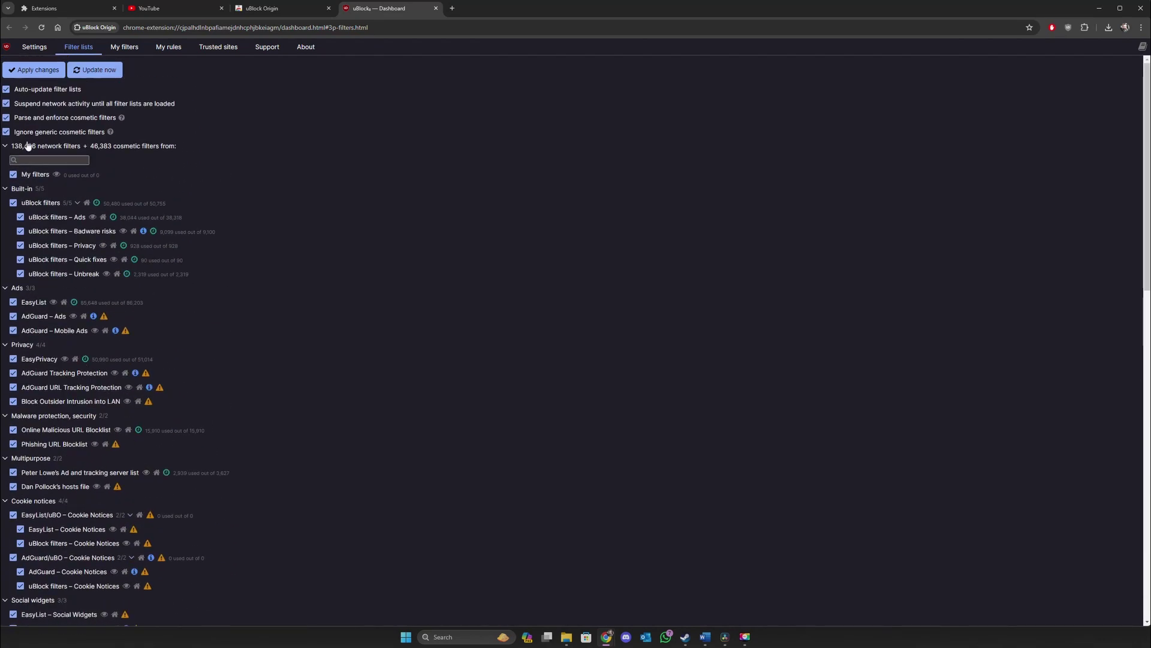
click(40, 71)
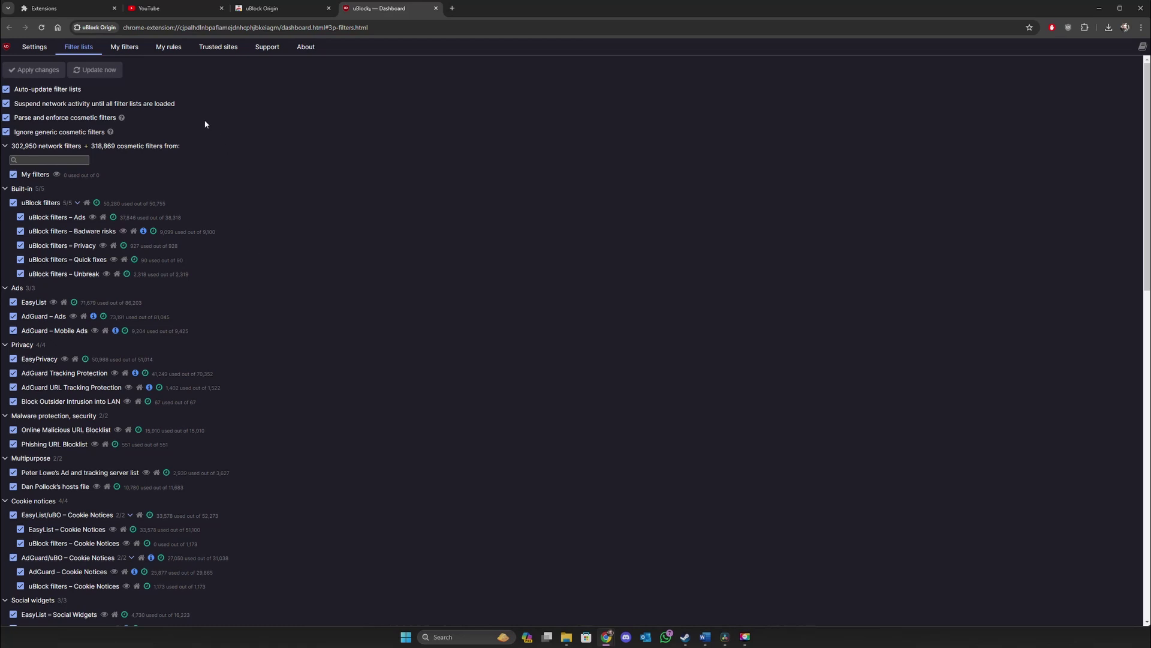
click(126, 48)
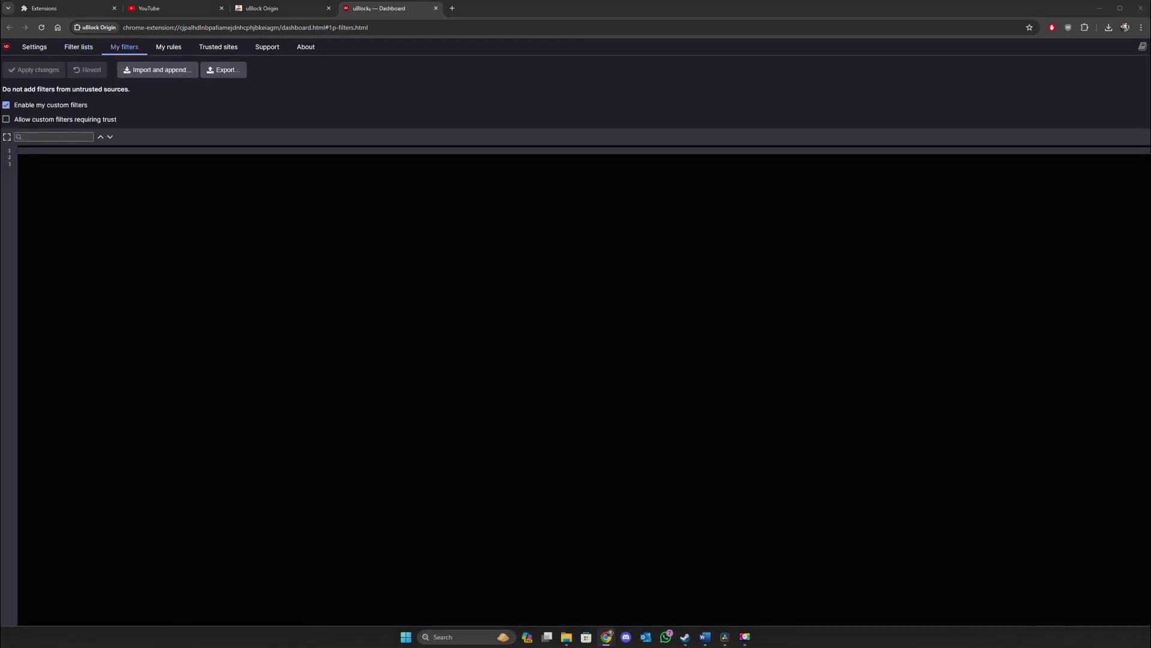
Paste the YouTube enforcement-popup and overlay filters into My filters, apply them, and close the dashboard.
text(! Youtube  !#if (!adguard_app_windows && !adguard_app_mac && !adguard_app_android)  www.youtube.com#%#//scriptlet('abort-on-stack-trace', 'btoa', '/[A-Za-z]lb \S+polymer/')  ! For the closable popup  youtube.com#?#ytd-enforcement-message-view-model:has(> div.ytd-enforcement-message-view-model)  youtube.com#$#tp-yt-iron-overlay-backdrop { display: none !important; }  youtube.com#$?#tp-yt-paper-dialog:has(> ytd-enforcement-message-view-model > div.ytd-enforcement-message-view-model) { remove: true; }  ! For the overlay  youtube.com#$#ytd-watch-flexy[player-unavailable] #player-container-outer.ytd-watch-flexy { visibility: visible !important; }  youtube.com#$?#yt-playability-error-supported-renderers:has(yt-button-view-model[dialog-dismiss]) { display: none !important; }  !#endif)
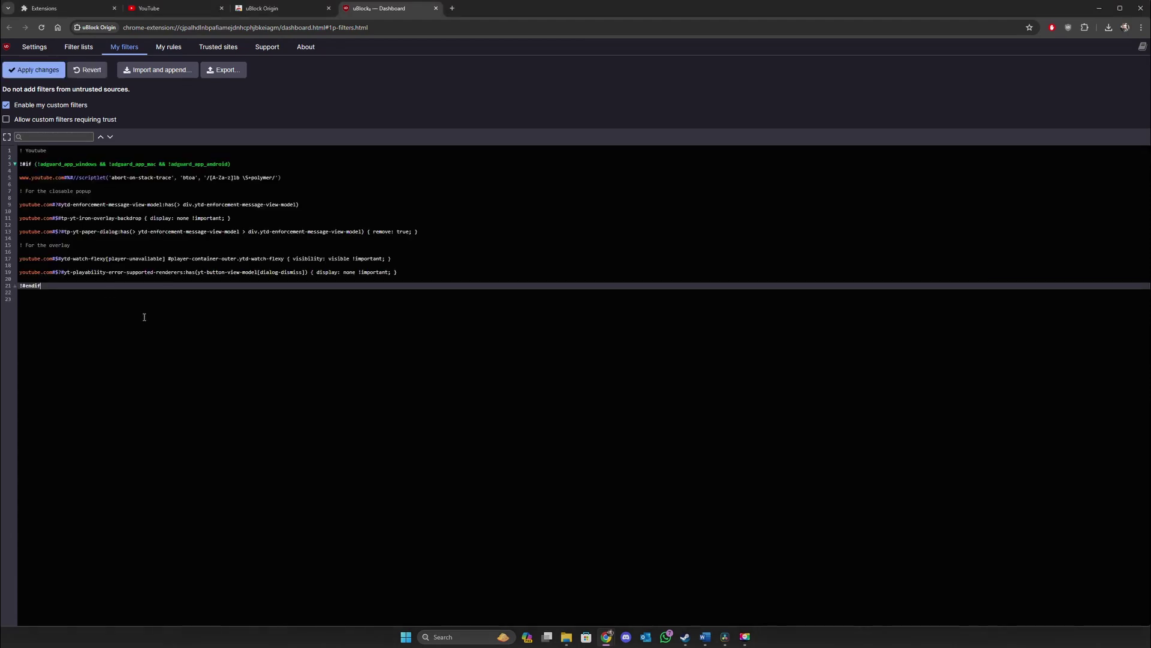
click(42, 71)
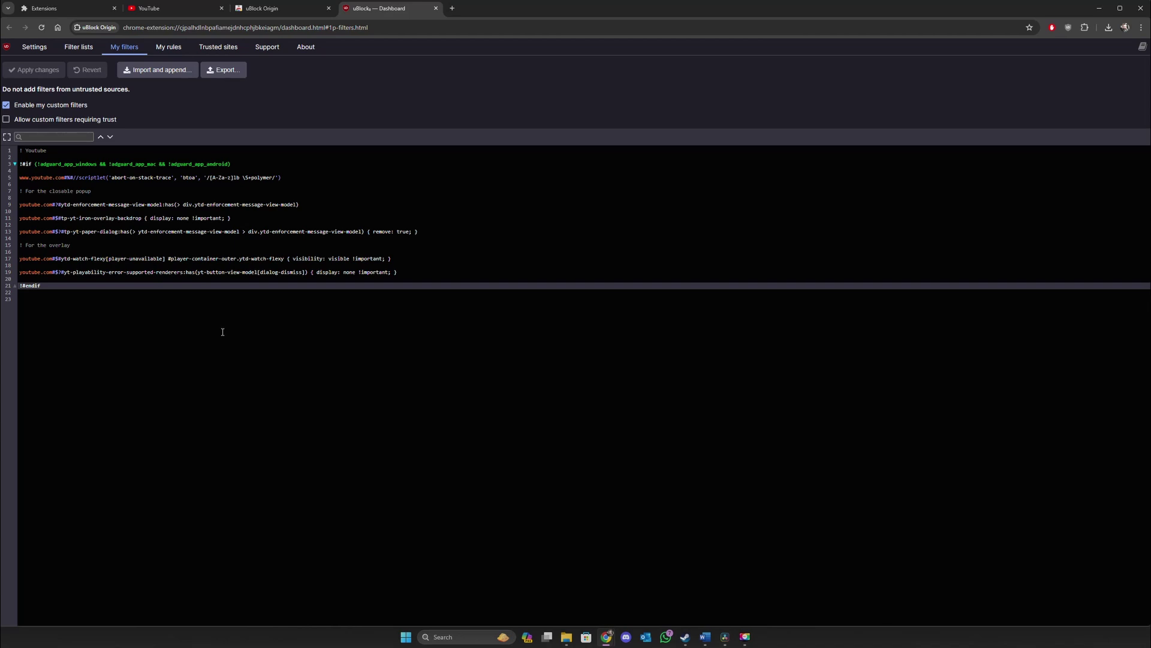
click(436, 8)
Close the Web Store tab, check uBlock Origin on the extensions page, and reload the YouTube video.
click(329, 9)
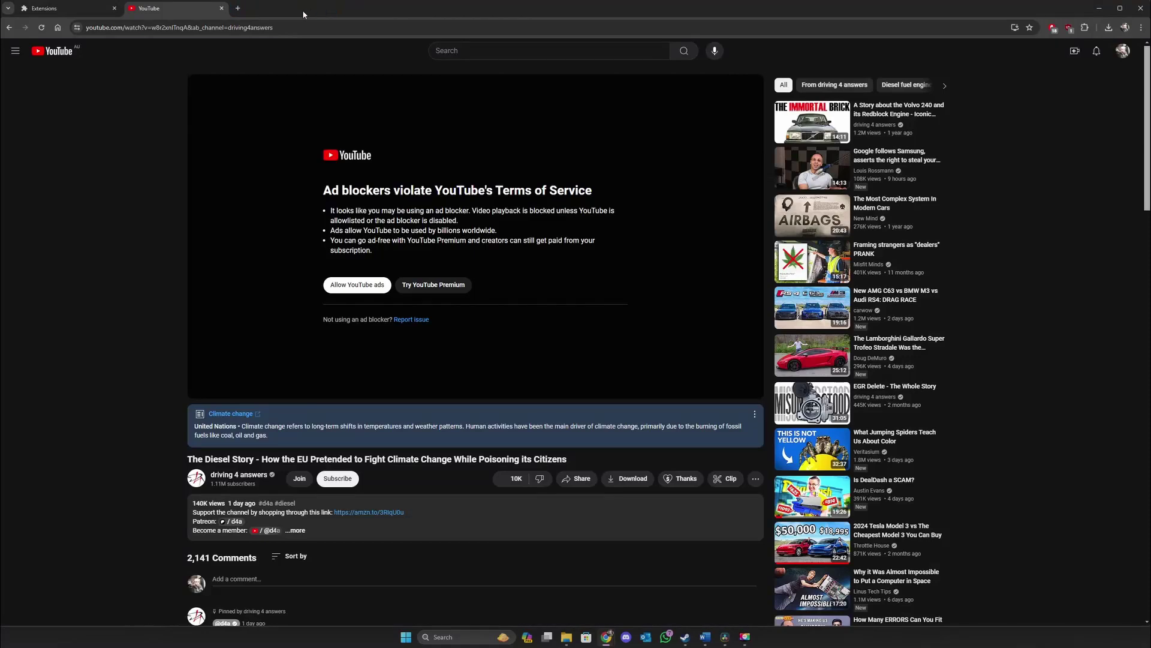
click(81, 9)
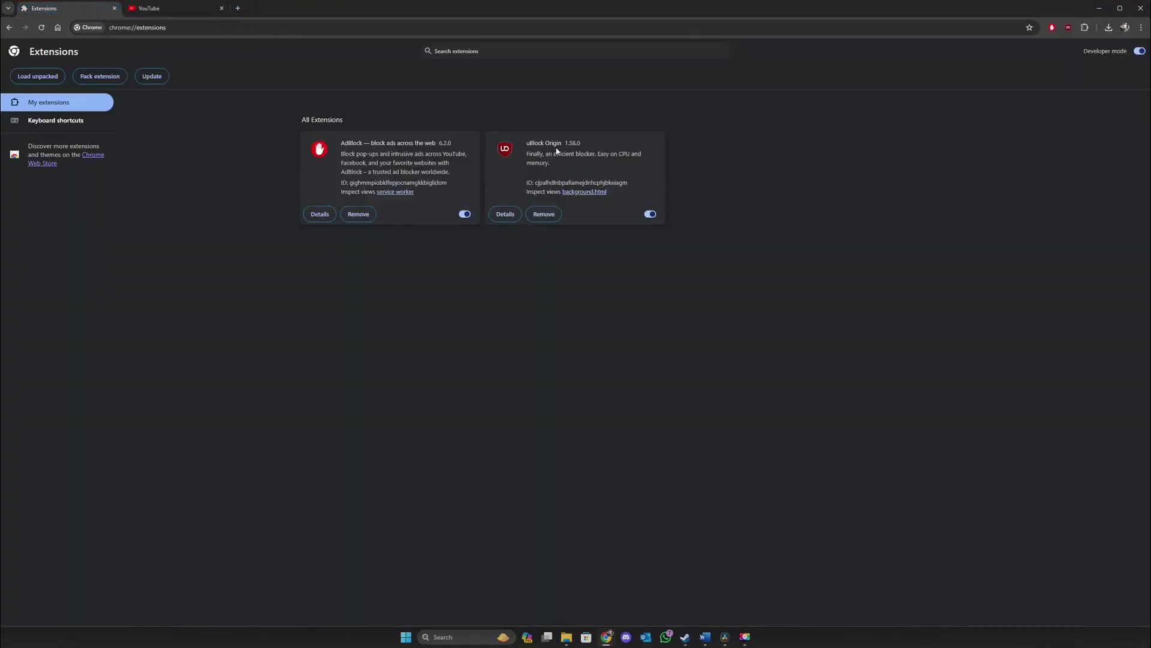
click(168, 9)
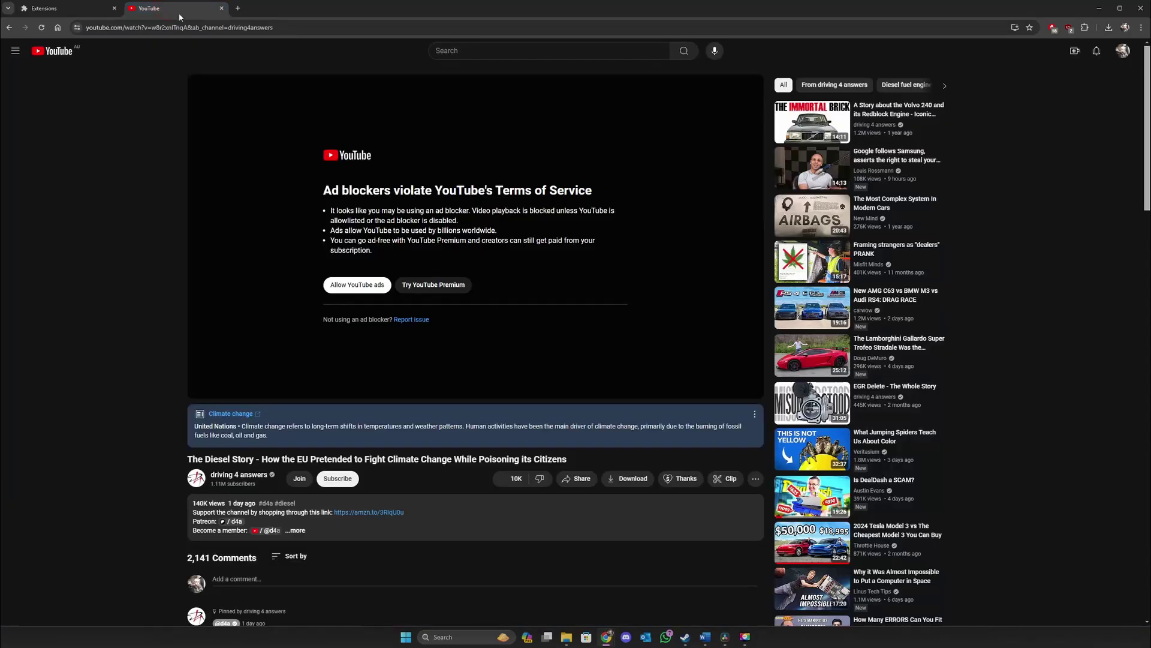
click(41, 27)
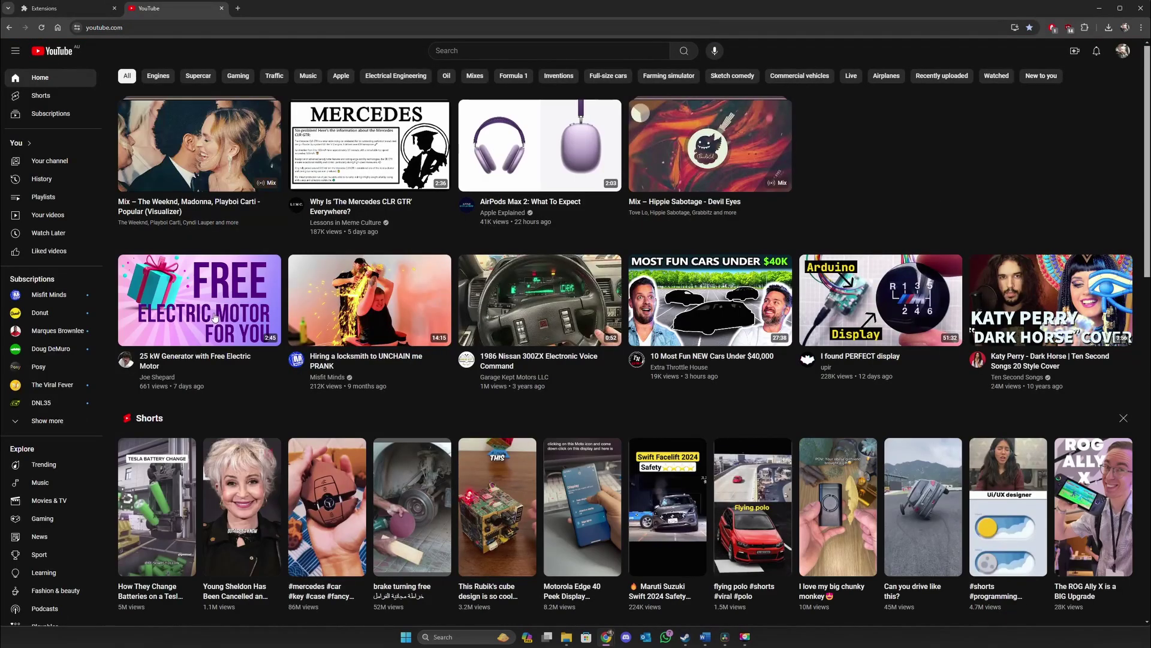
Open the Generator, AliExpress Scam (skip to 0:47), Amazon Renewed, $10,000, Dad Jokes, Tech Fails and survival videos.
mouse_move(196, 311)
click(195, 311)
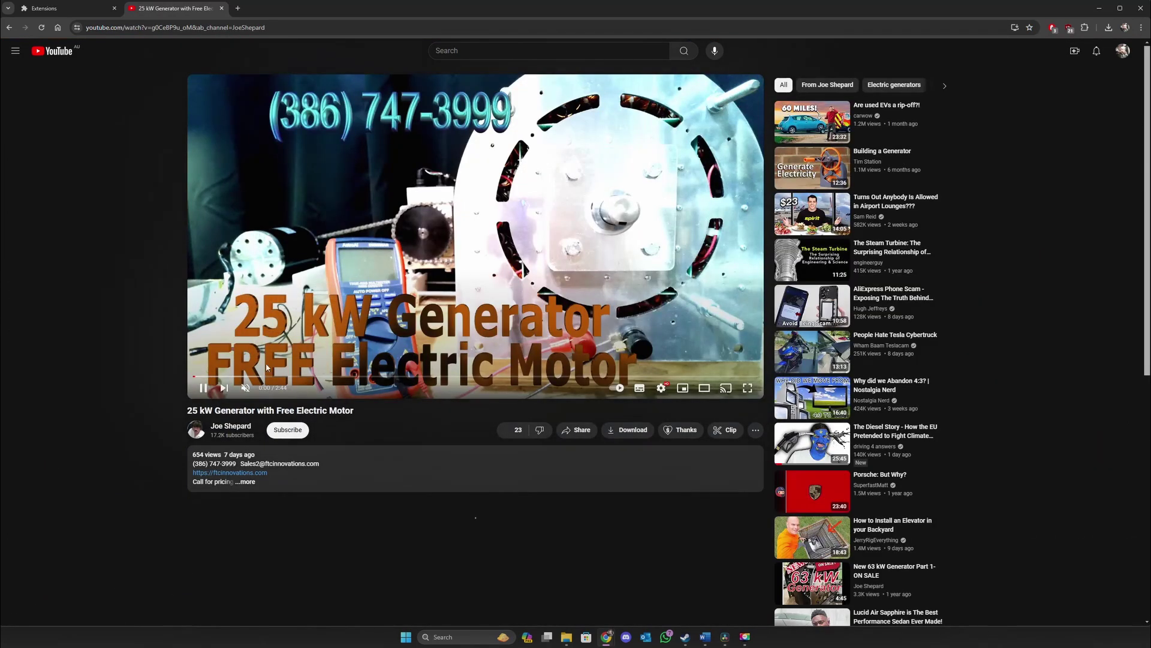
click(899, 298)
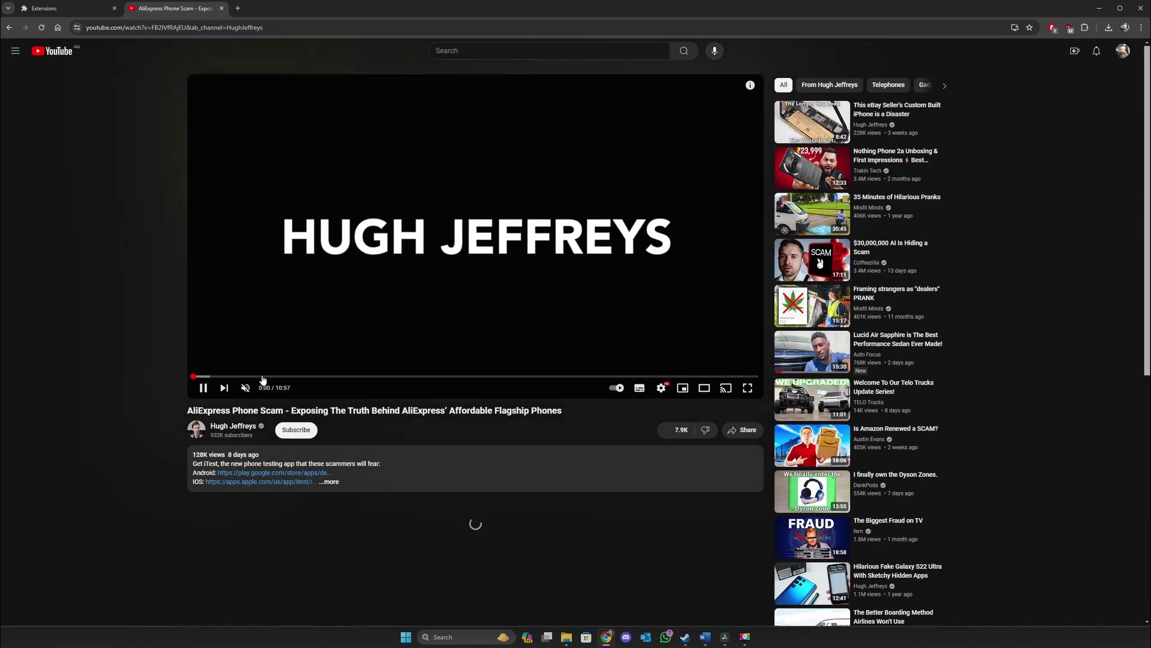
click(232, 376)
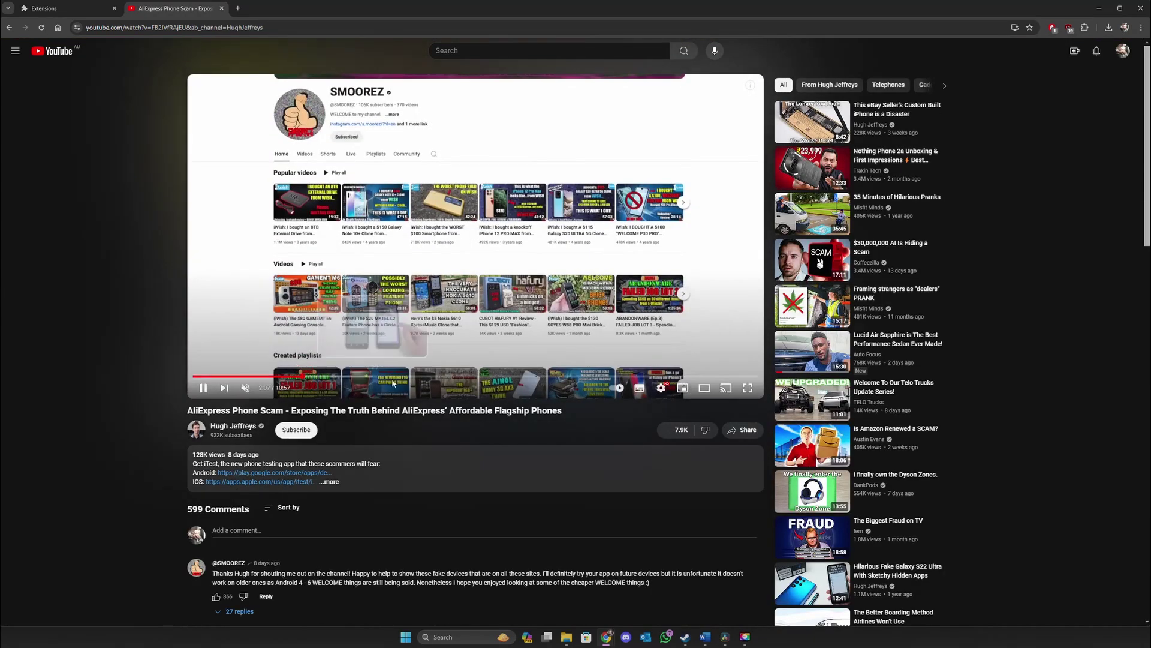
click(811, 447)
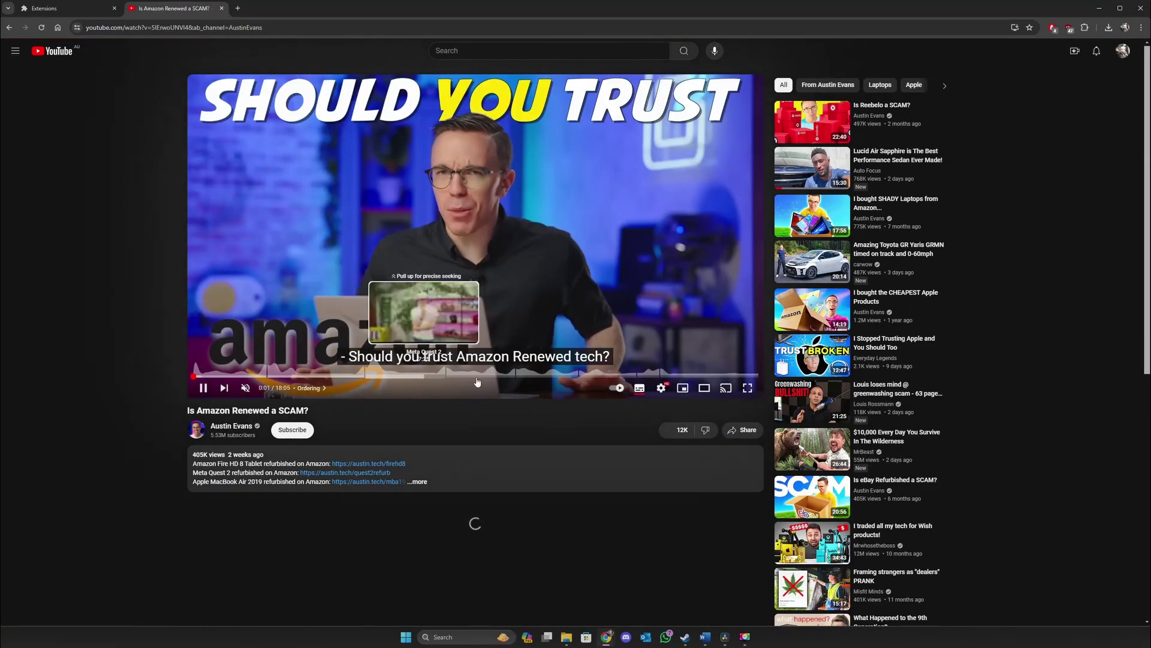
click(825, 451)
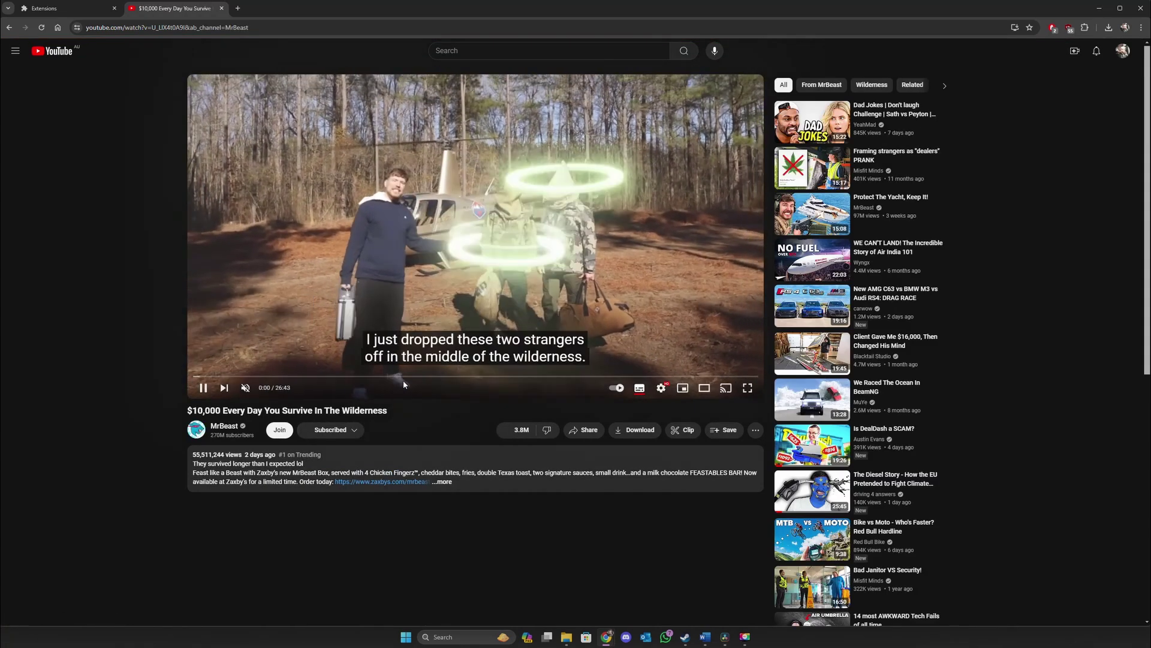
click(823, 124)
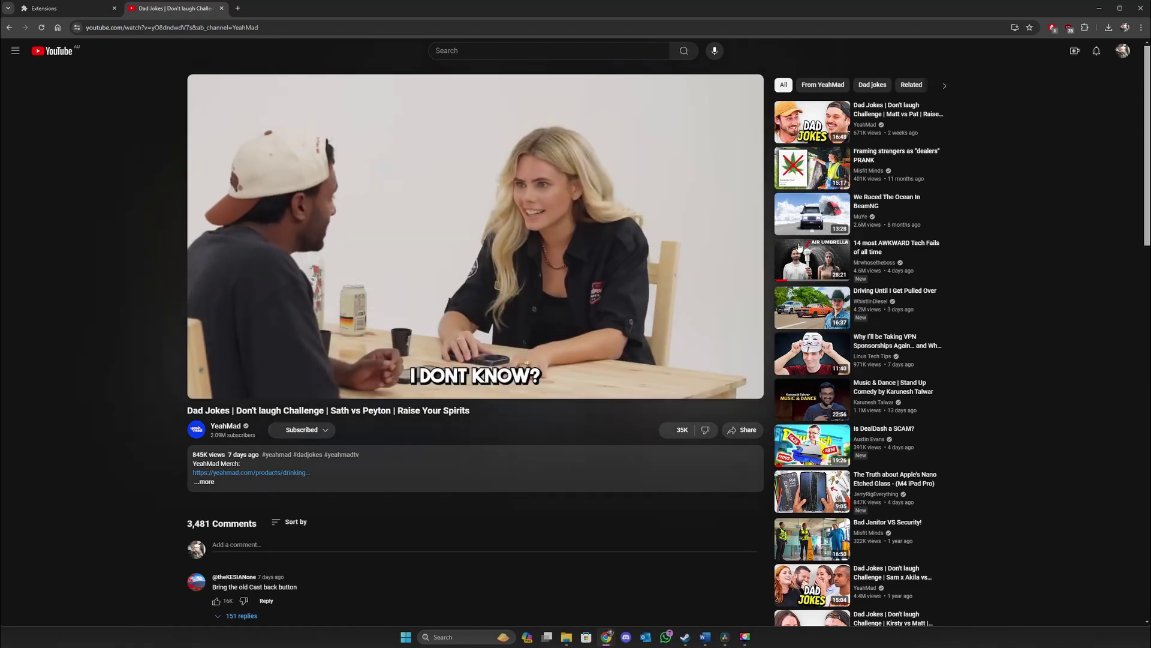
click(812, 259)
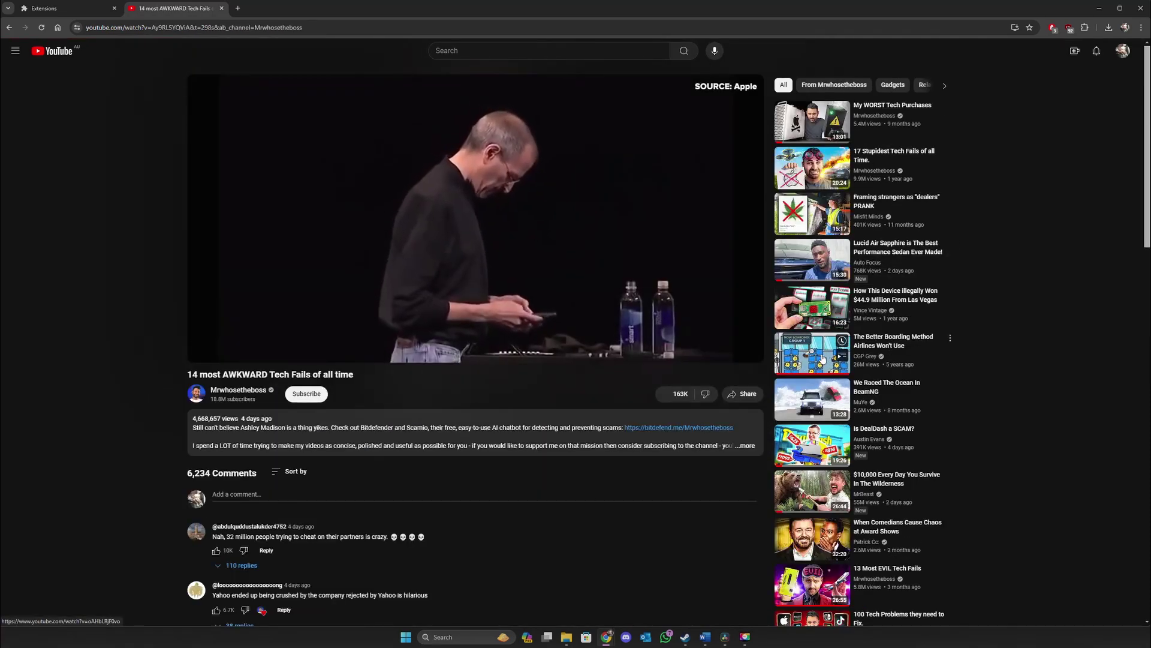
click(813, 489)
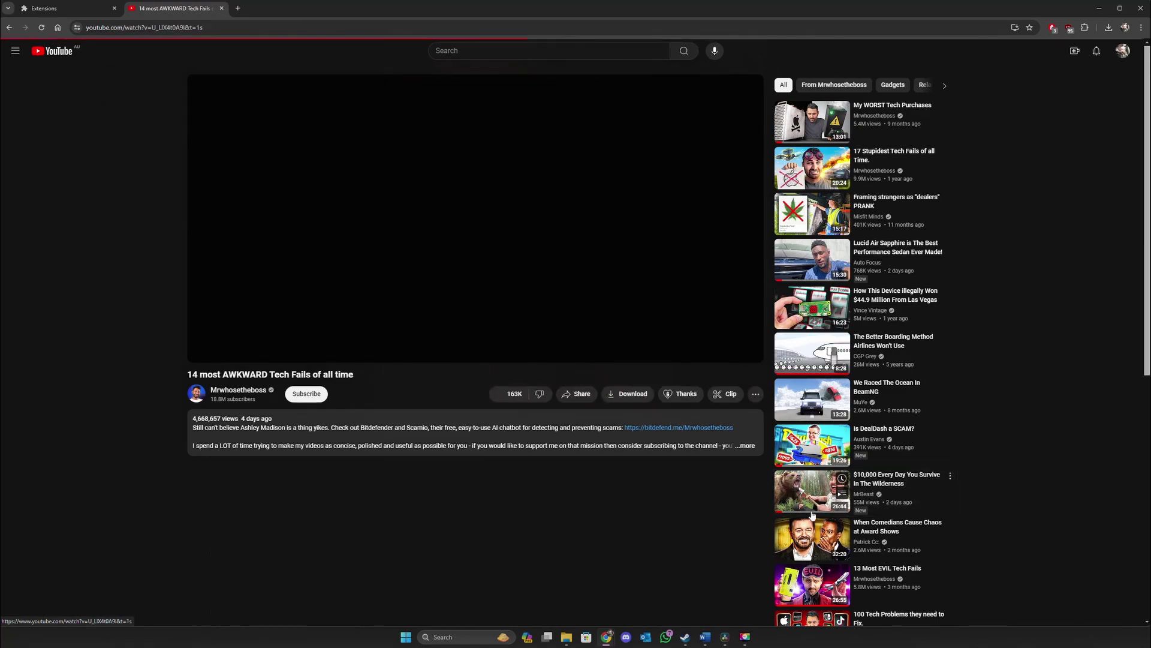
Reload the survival video page, then return to the YouTube home page and refresh it.
scroll(816, 501, down, 2)
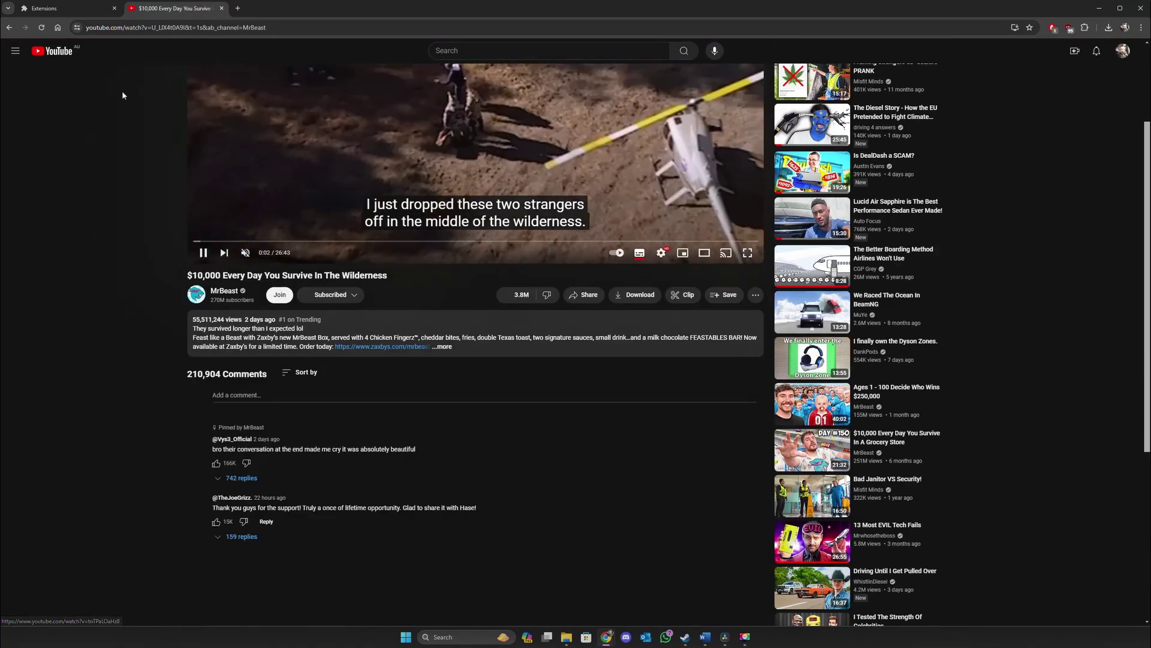
scroll(113, 158, up, 3)
key(F5)
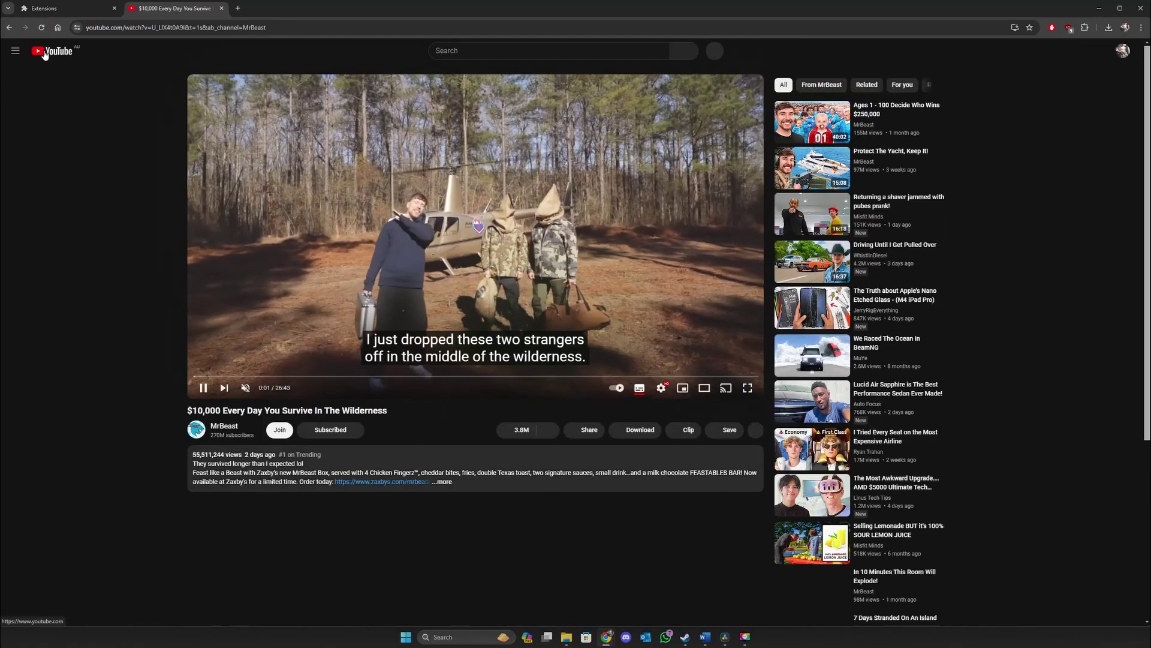
click(45, 53)
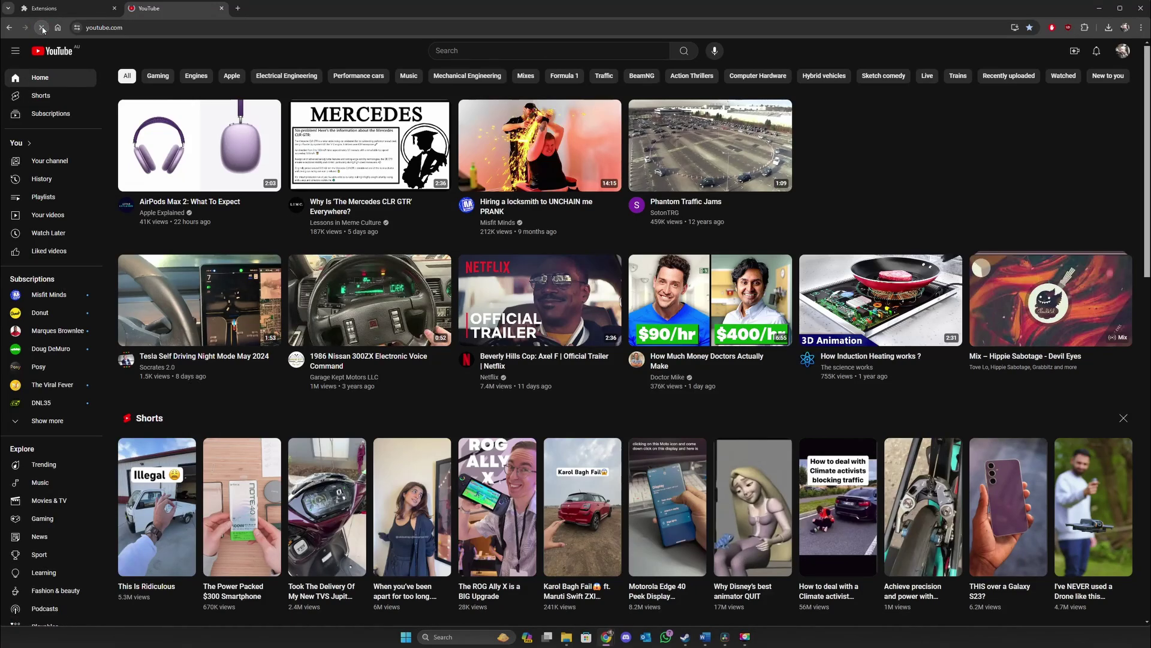
click(42, 28)
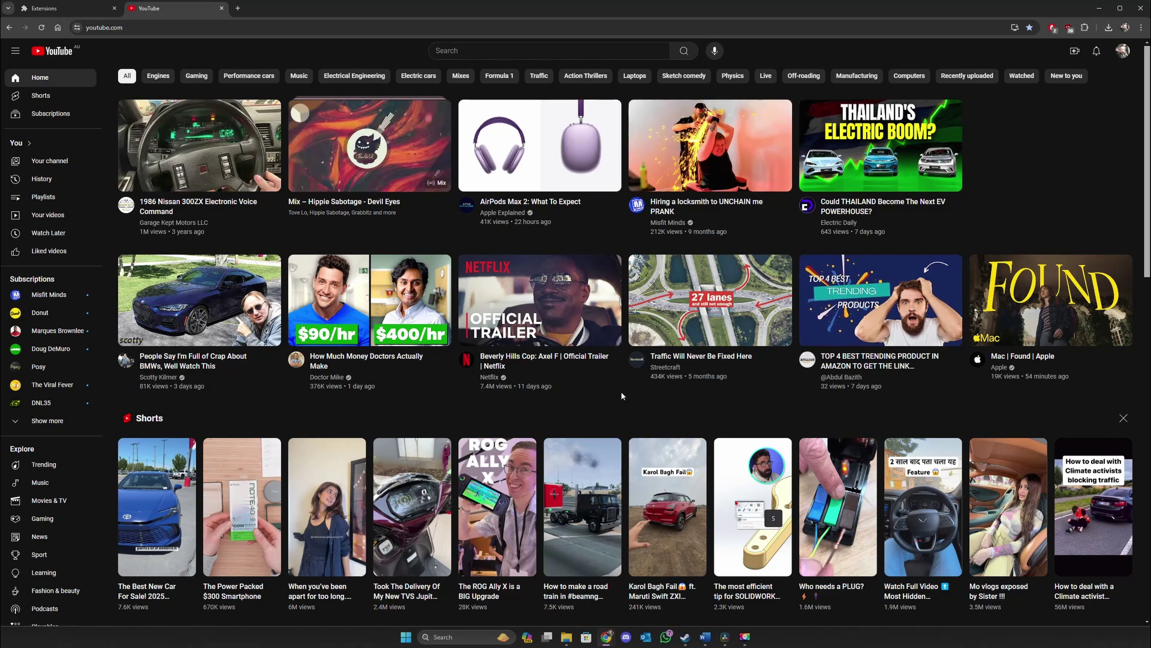
Open the BMWs, dealers PRANK, Airport Lounges and CNBC lounge access videos to confirm playback.
click(239, 363)
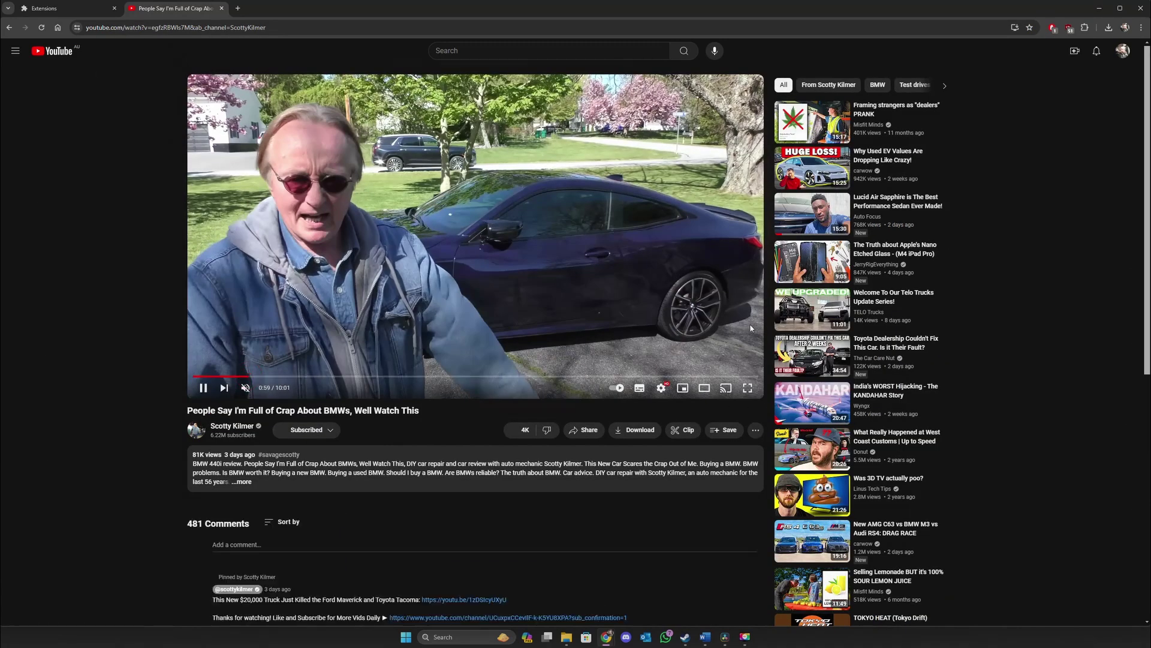
click(866, 116)
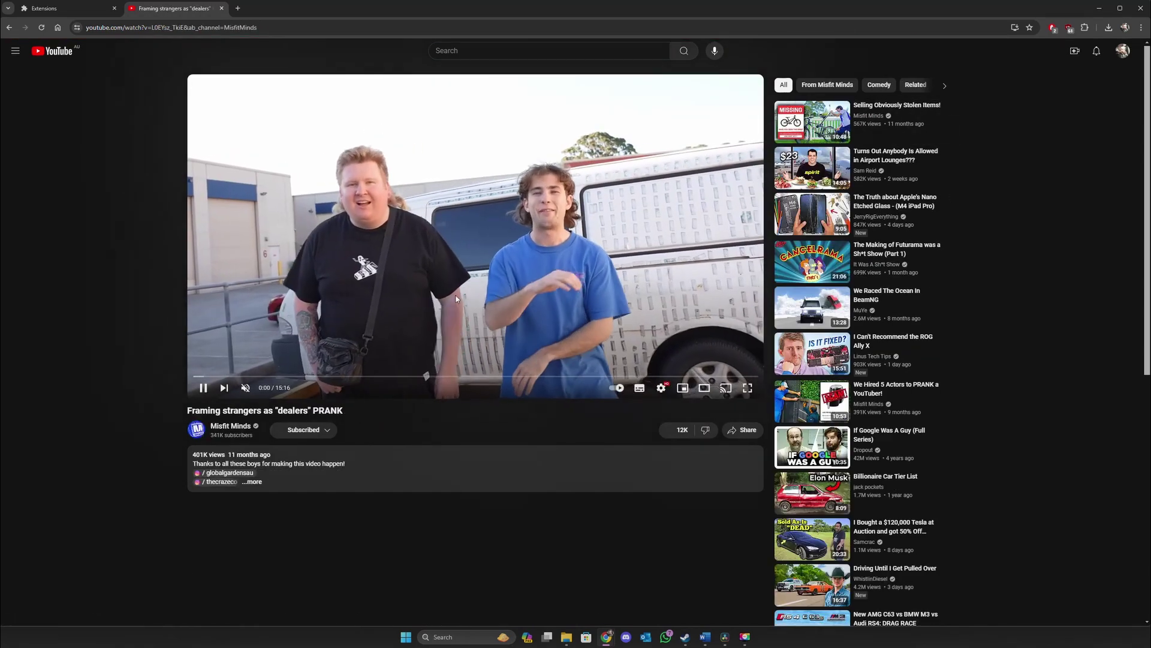
click(864, 159)
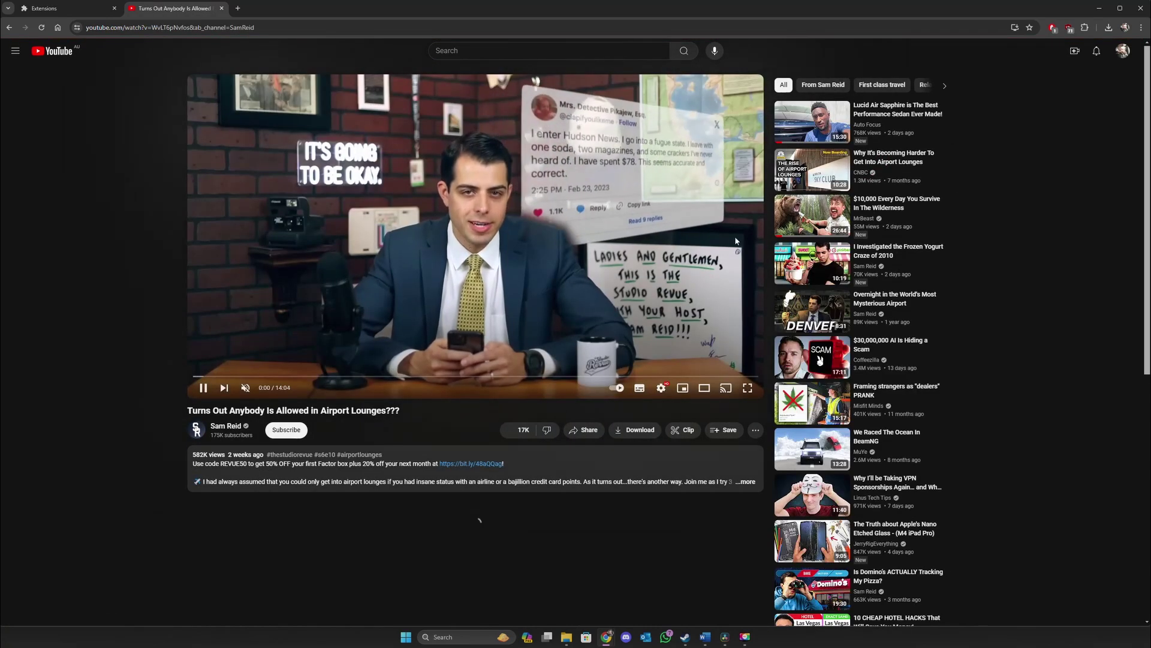
click(887, 161)
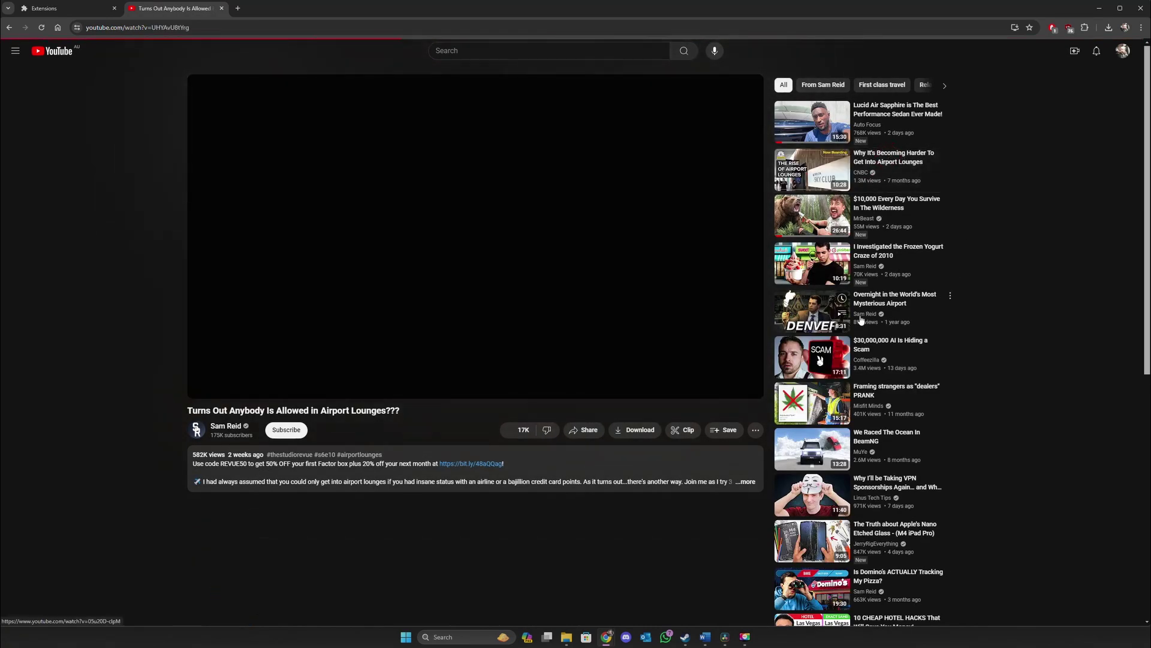